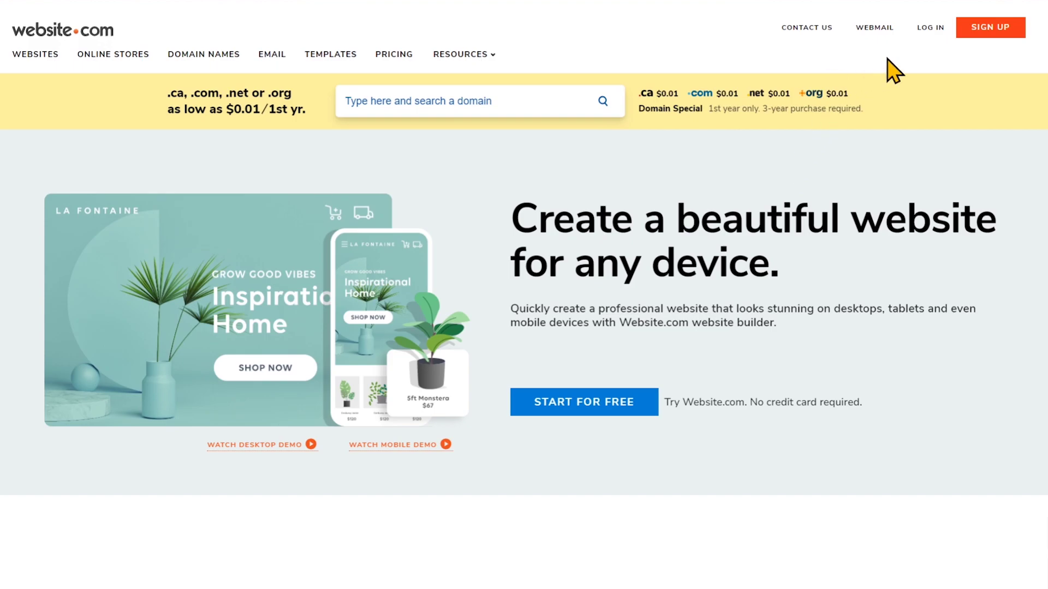
Log in to the Website.com builder with the account username and password, passing the reCAPTCHA check.
left_click(926, 30)
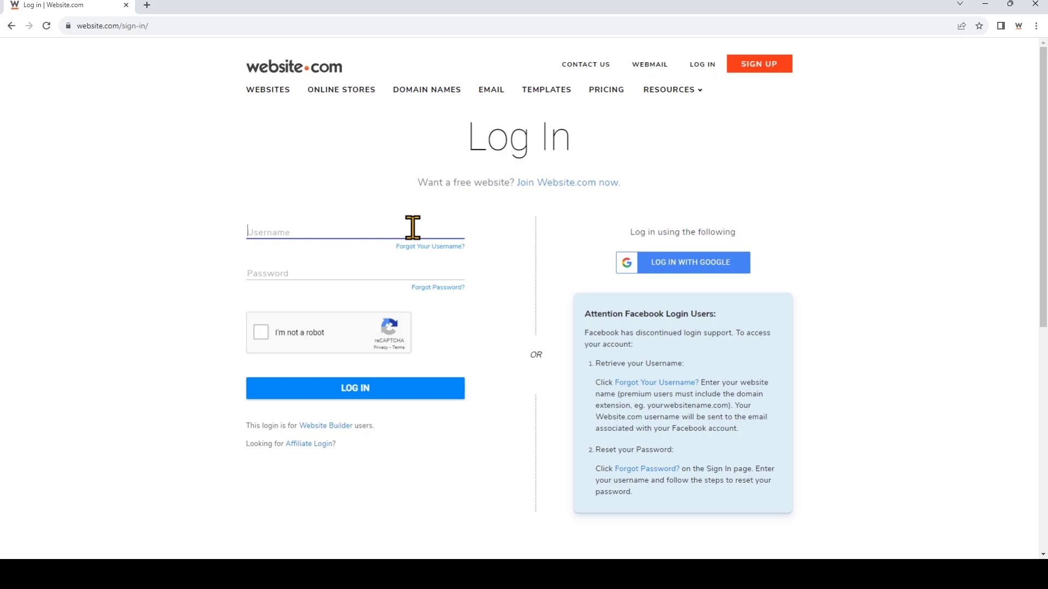
type("canadianwebdesign")
left_click(393, 266)
type("•••••••••••")
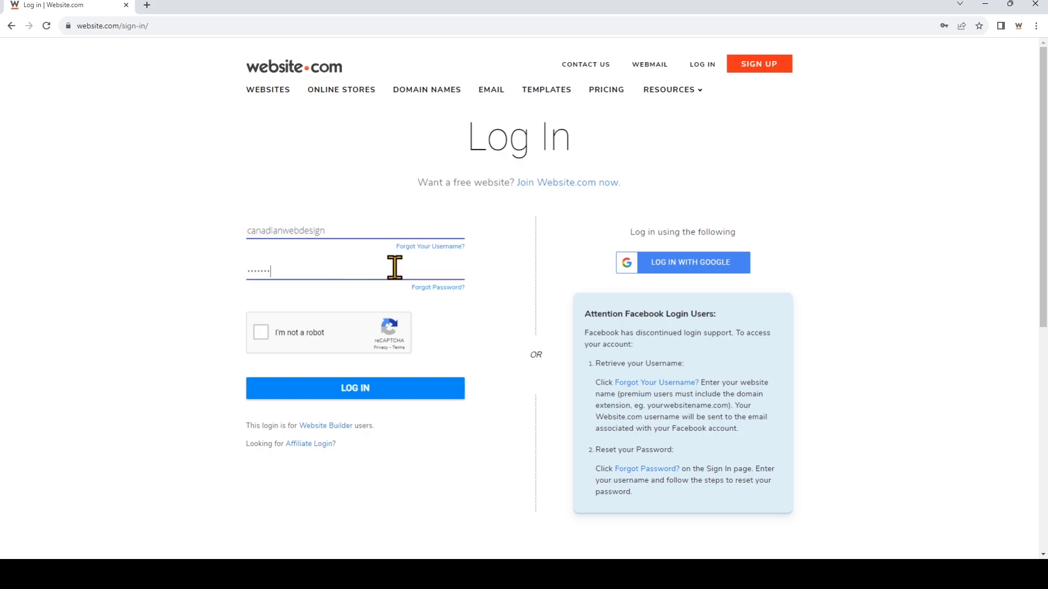
left_click(261, 335)
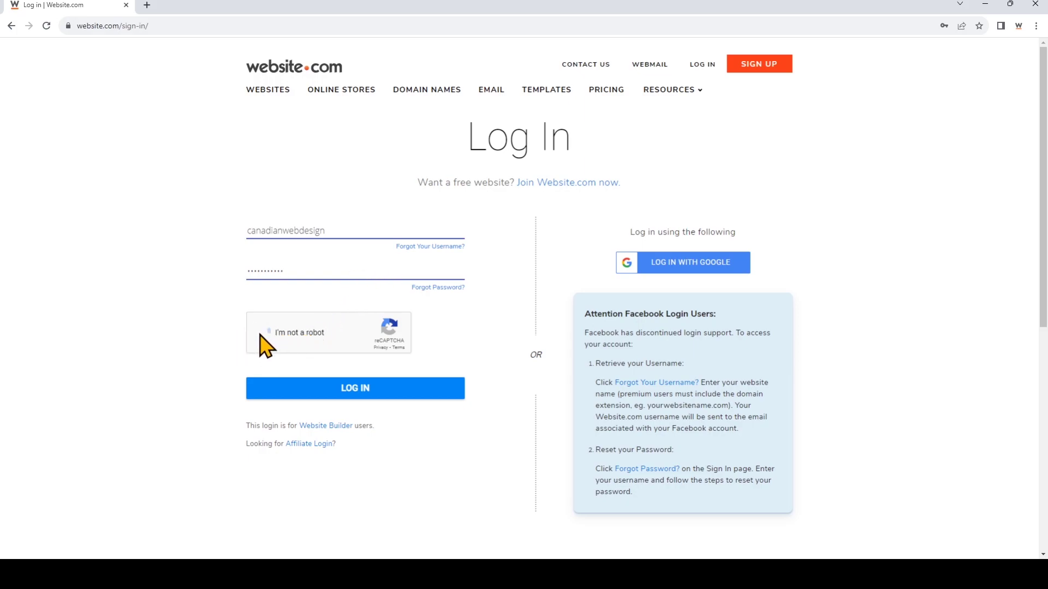
left_click(380, 391)
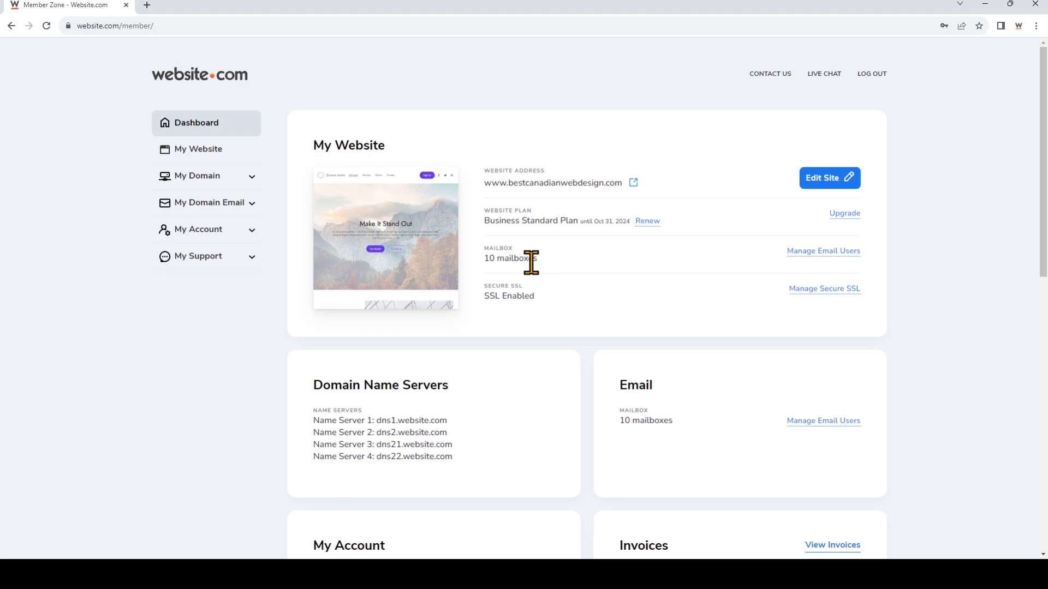
Open Manage Email Users from the dashboard's Mailbox section.
left_click(798, 256)
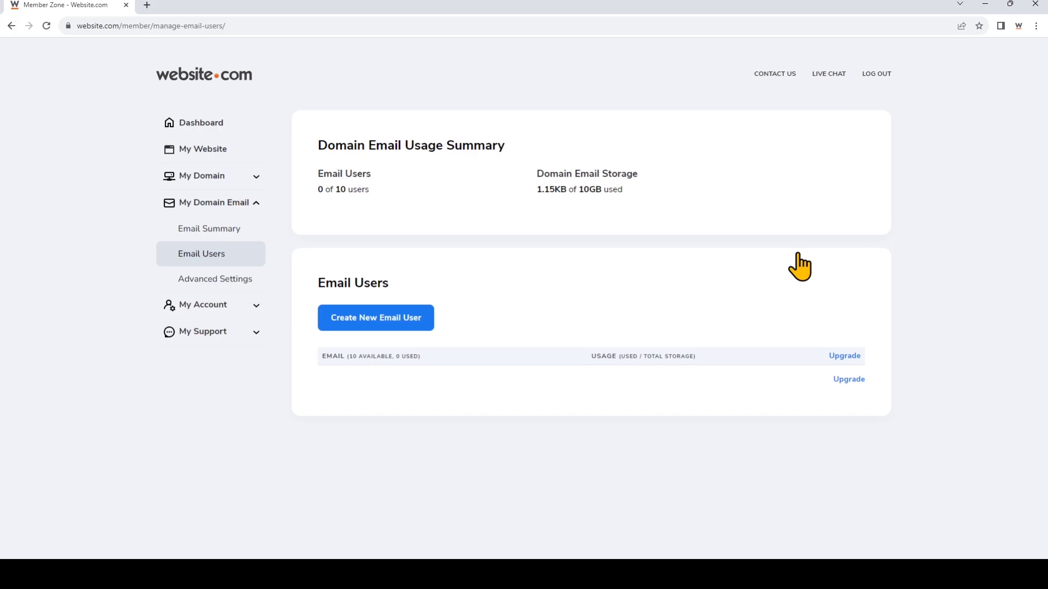
Start a new email user with the person's display name and the username 'info'.
left_click(371, 325)
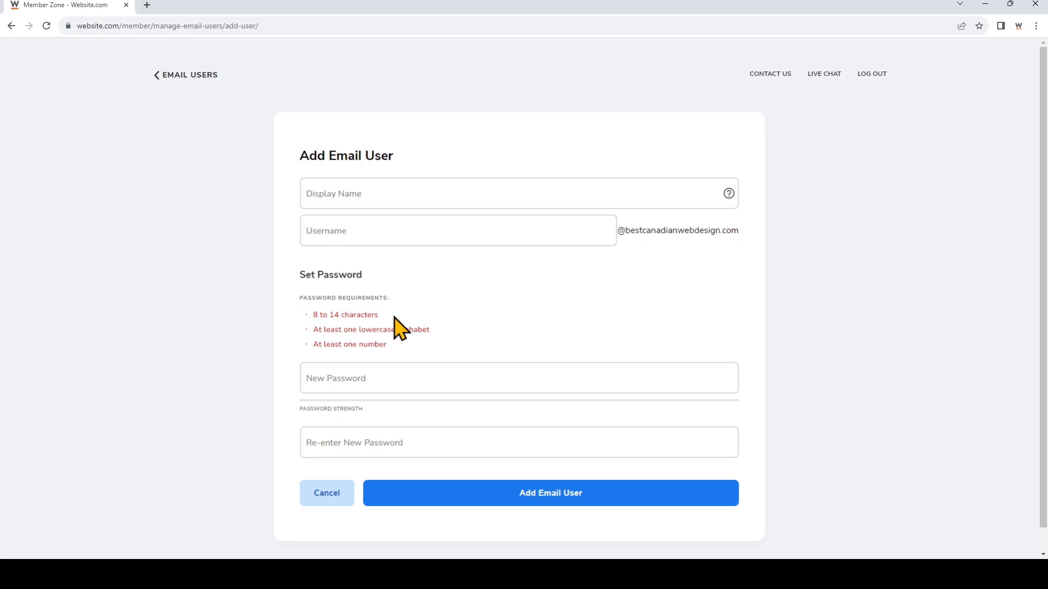
left_click(483, 201)
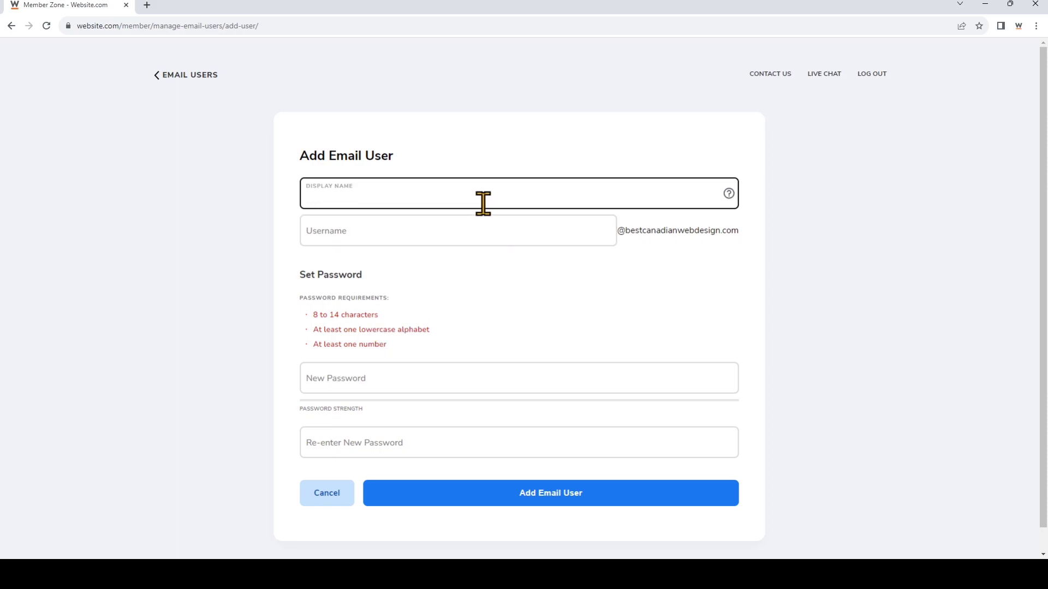
type("Jane Doe")
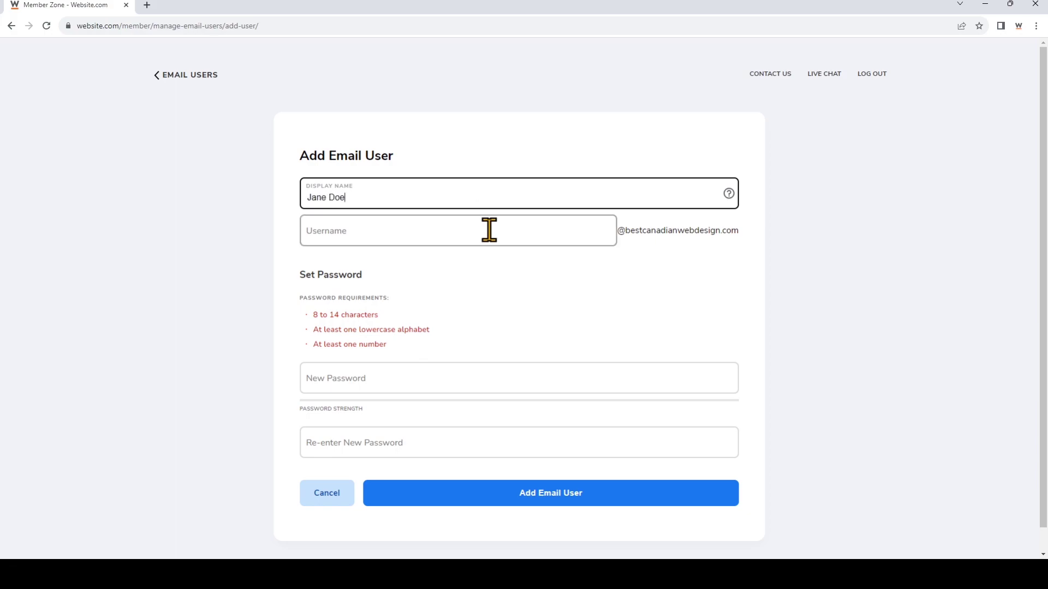
left_click(489, 230)
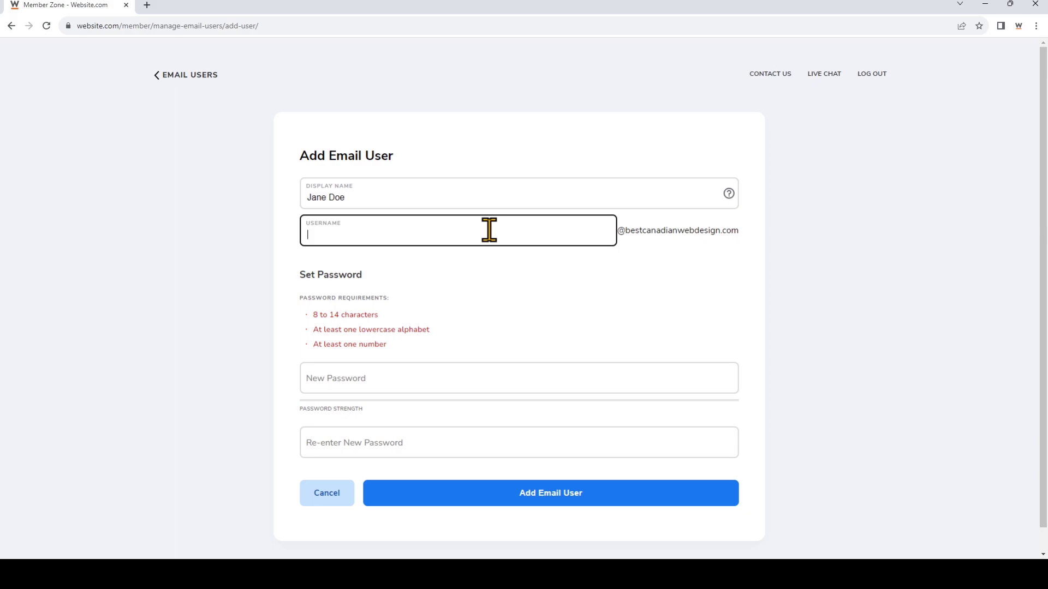
type("info")
Enter and confirm a strong password for the new info mailbox.
left_click(442, 376)
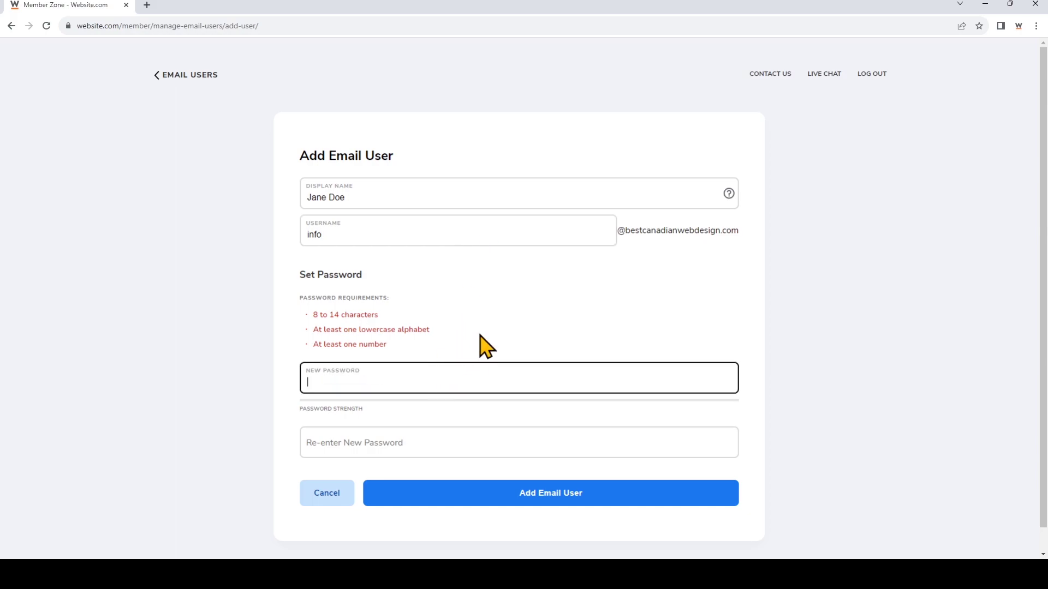
type("•••••••••")
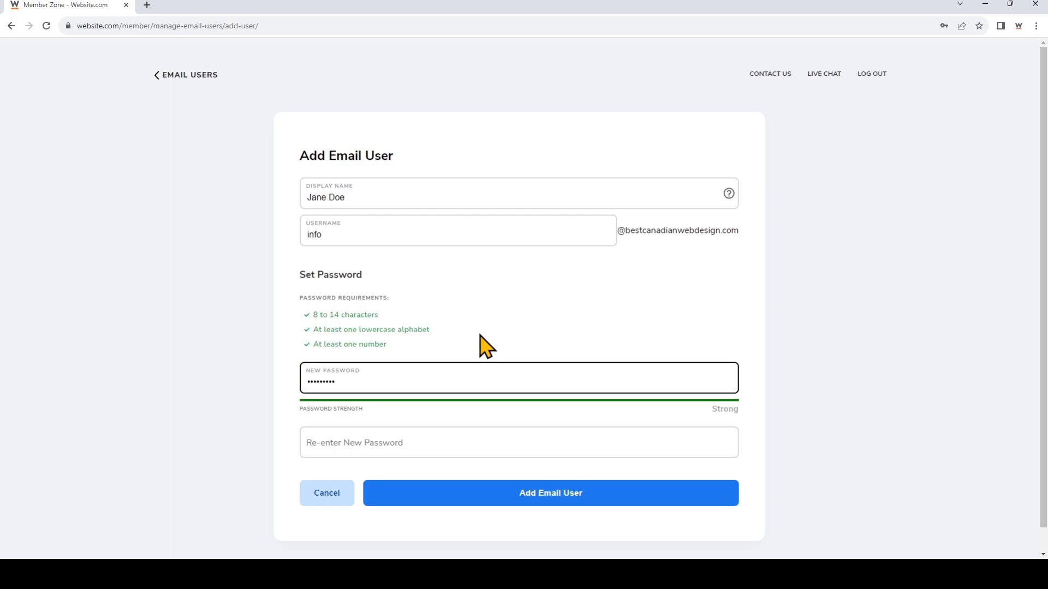
left_click(439, 439)
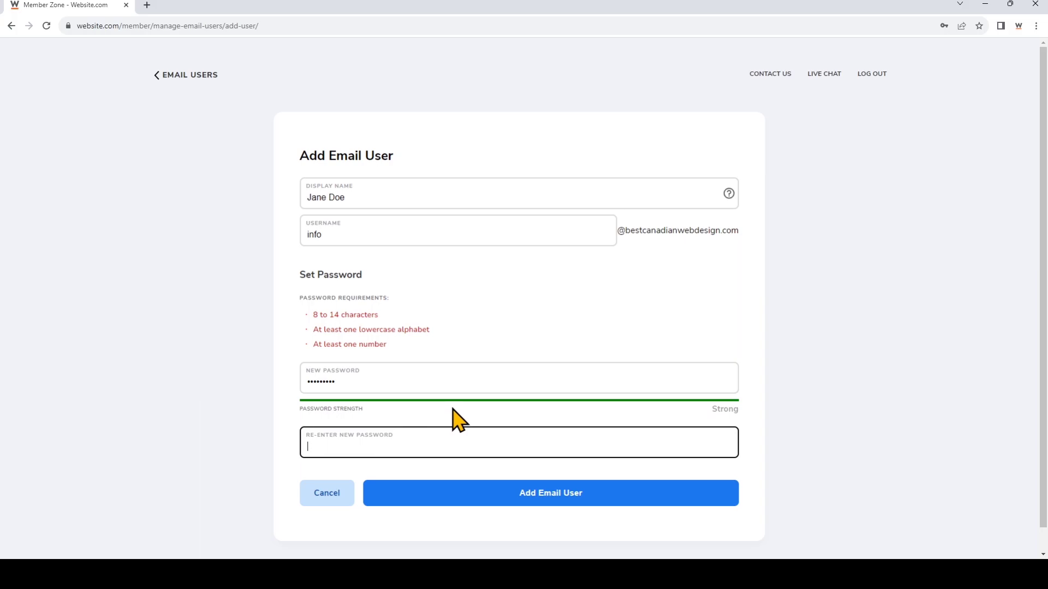
type("•••••••••")
Create the info user, then replace its 1024 MB mailbox storage limit with 95.
left_click(522, 508)
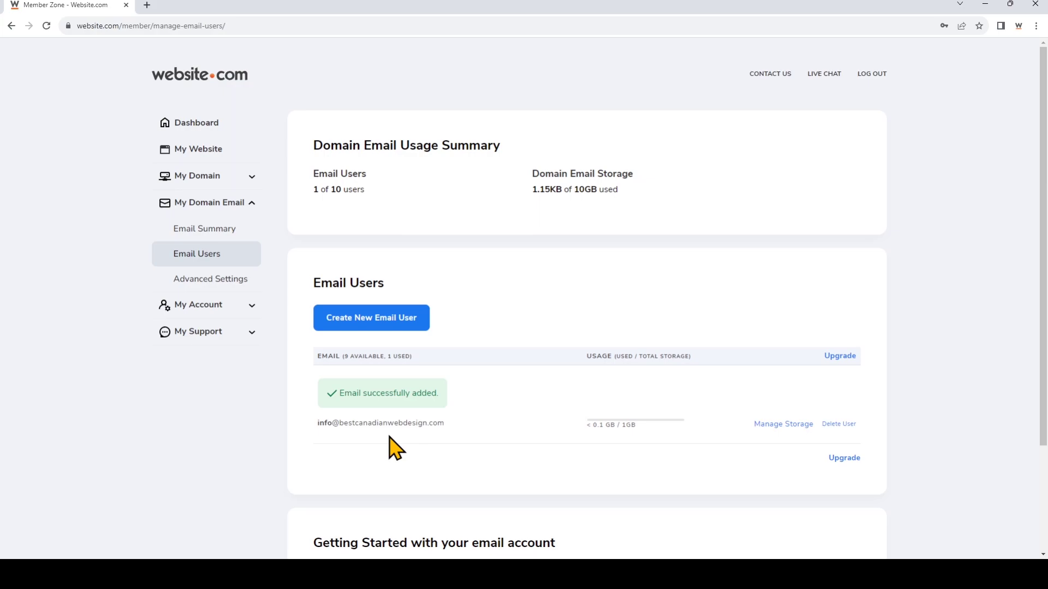
left_click(765, 428)
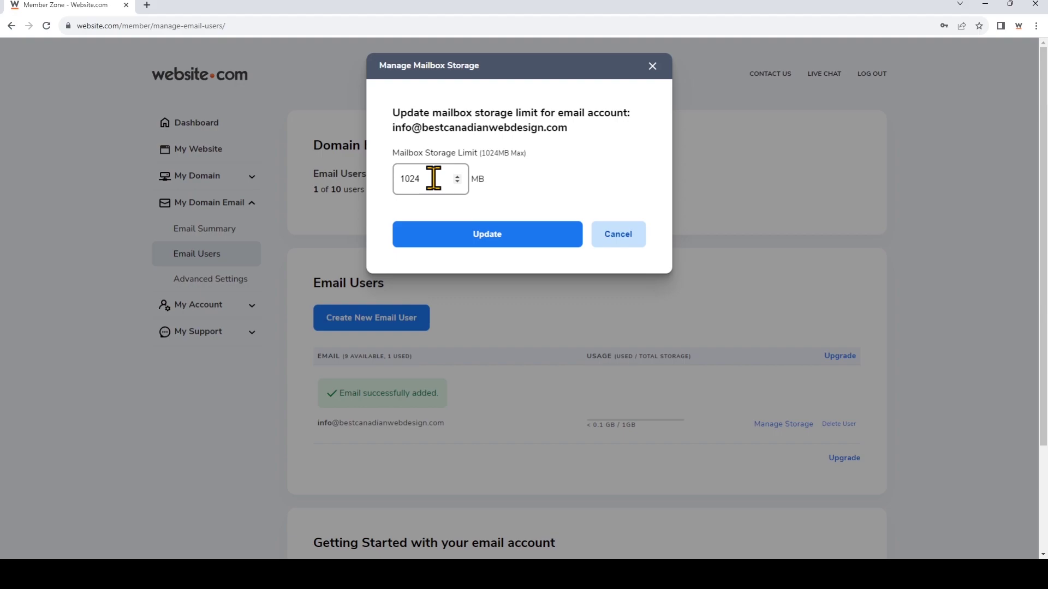
left_click_drag(433, 179, 369, 186)
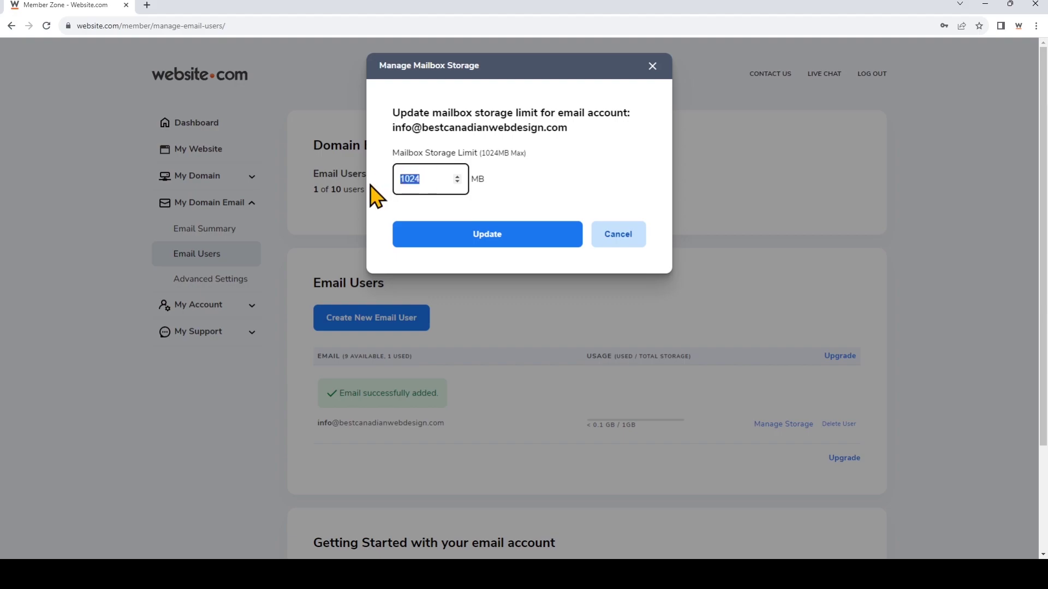
type("950")
left_click(485, 246)
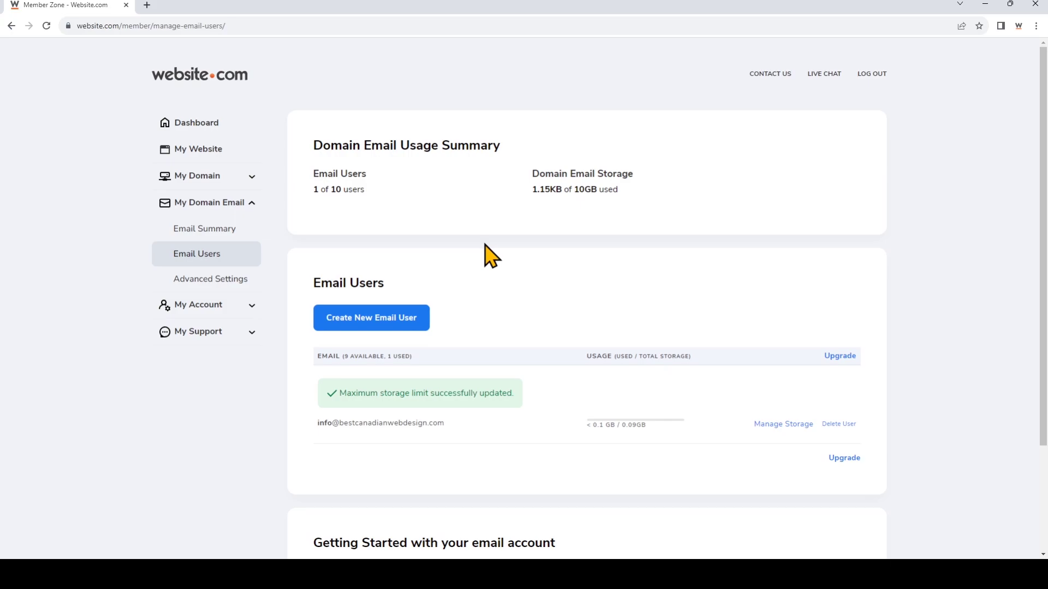
In a new browser tab, go to website.com and open the webmail login page.
left_click(146, 6)
type("website.")
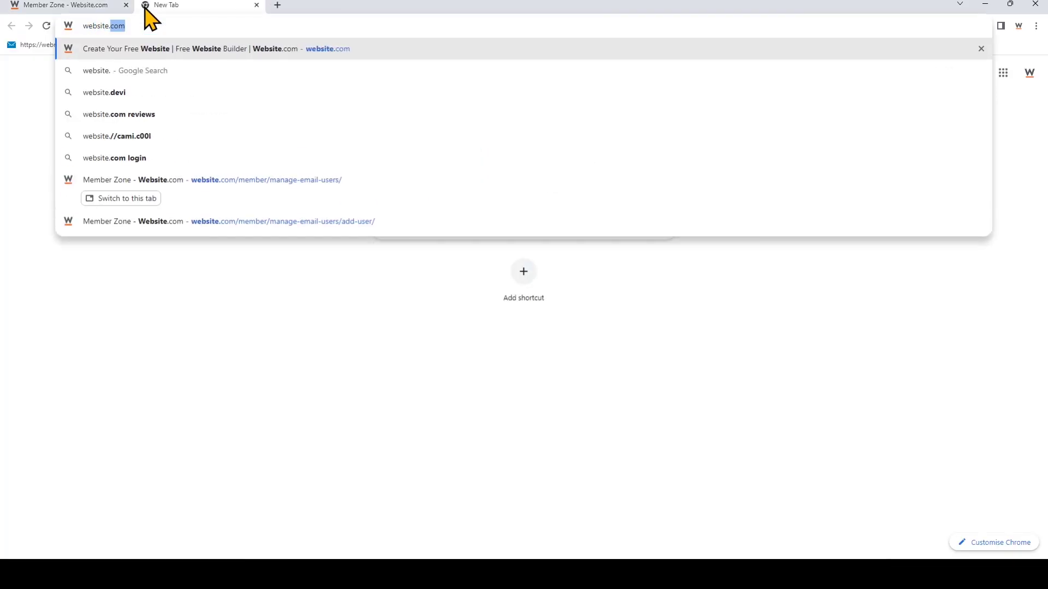
key("Return")
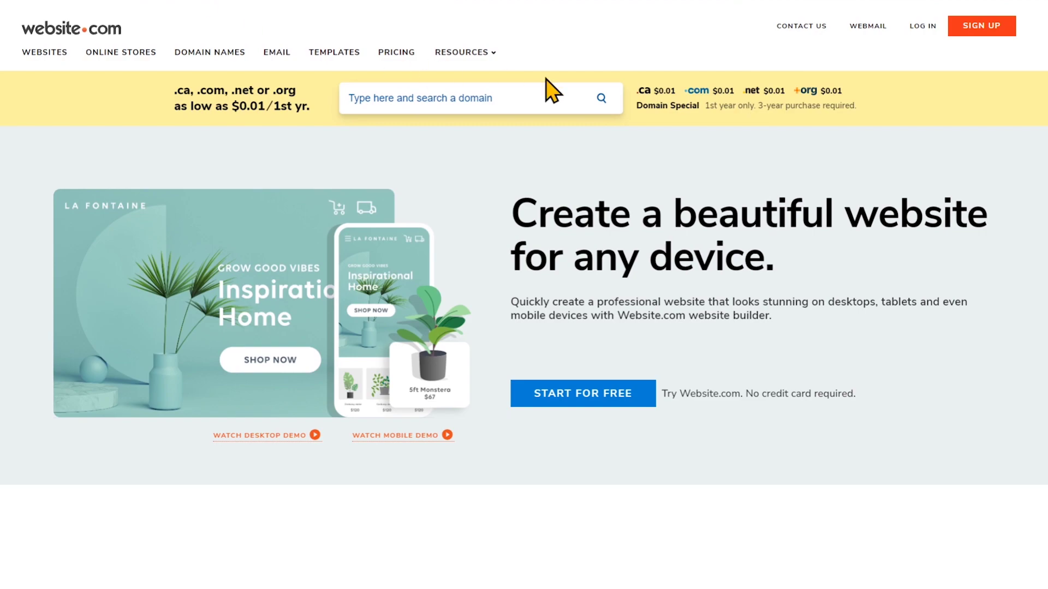
left_click(865, 35)
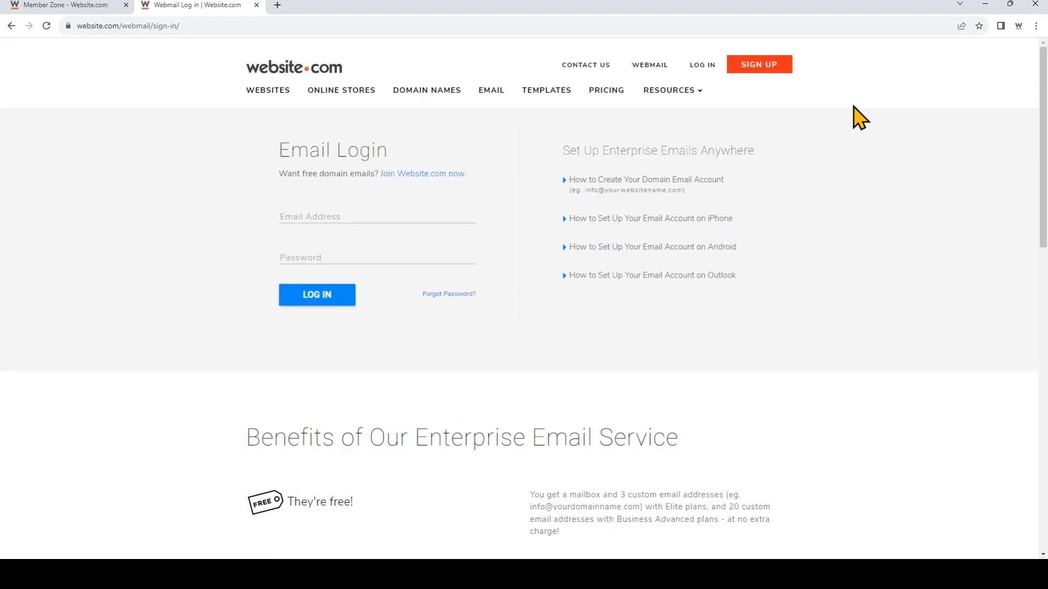
Sign in to webmail with the info mailbox's email address and password.
left_click(441, 217)
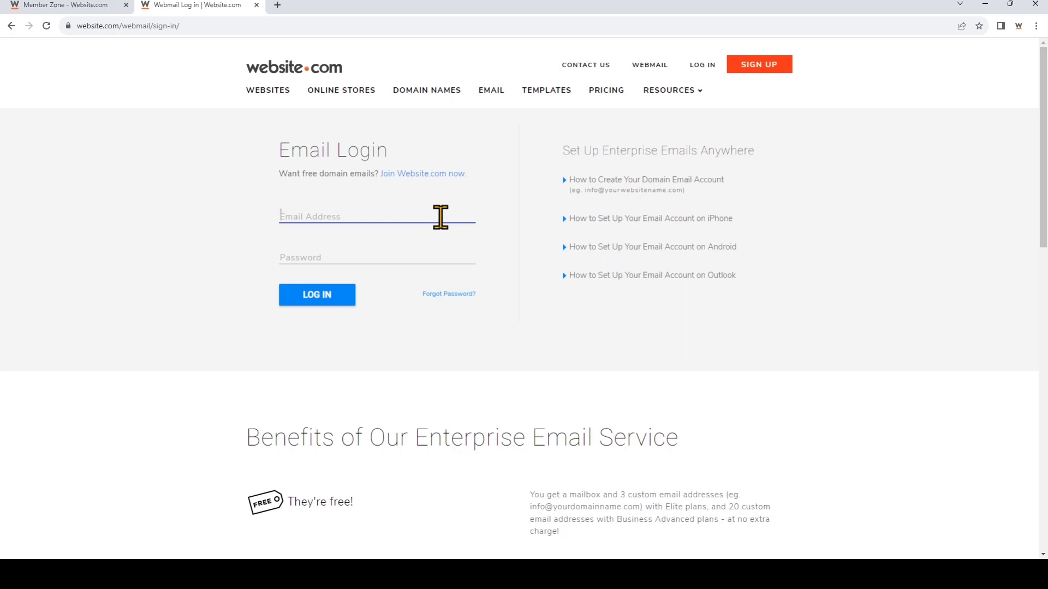
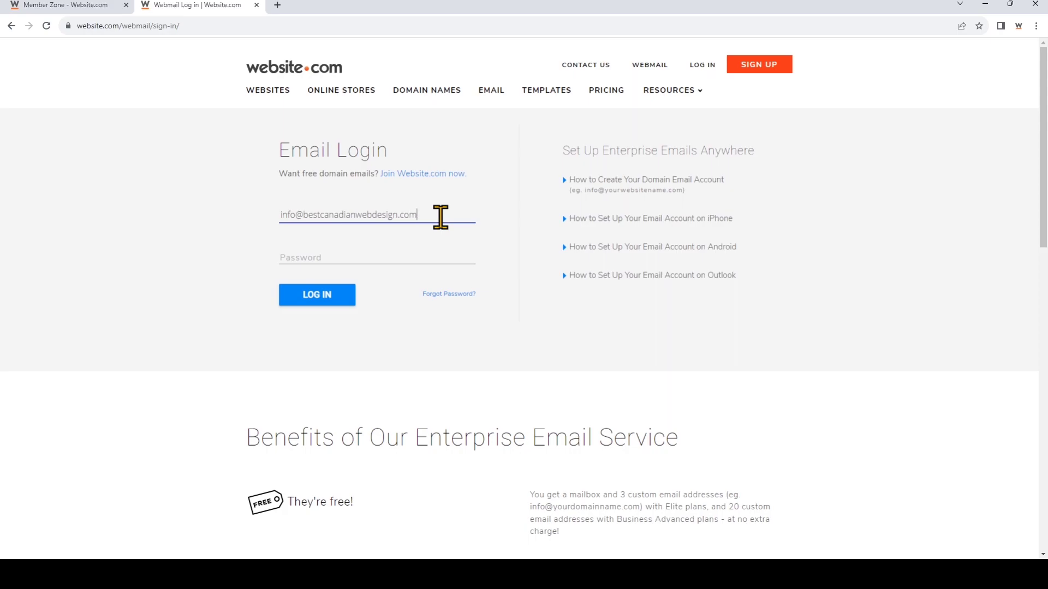
left_click(443, 254)
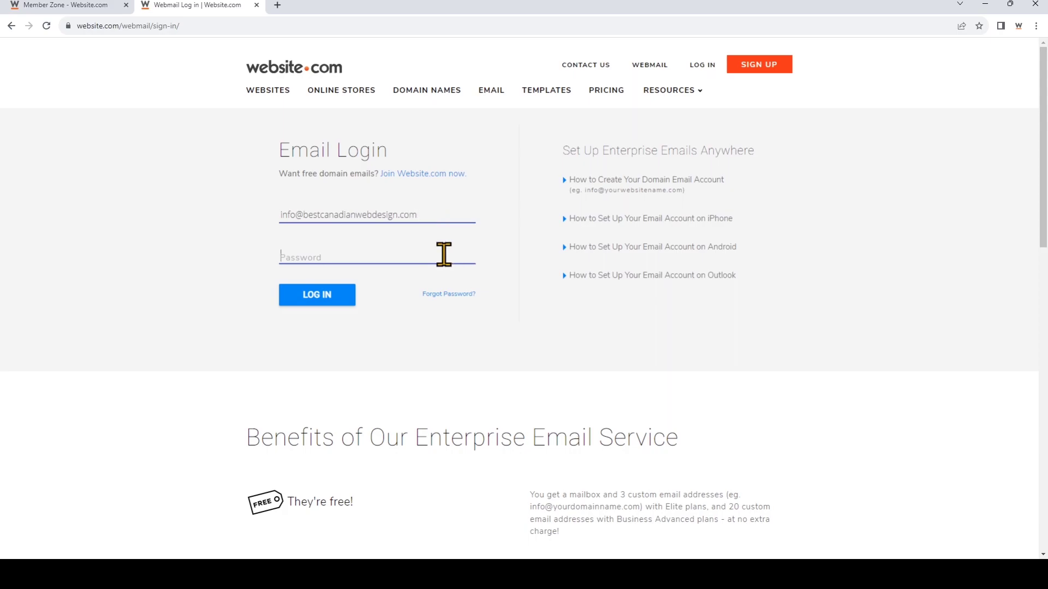
type("*")
key("BackSpace")
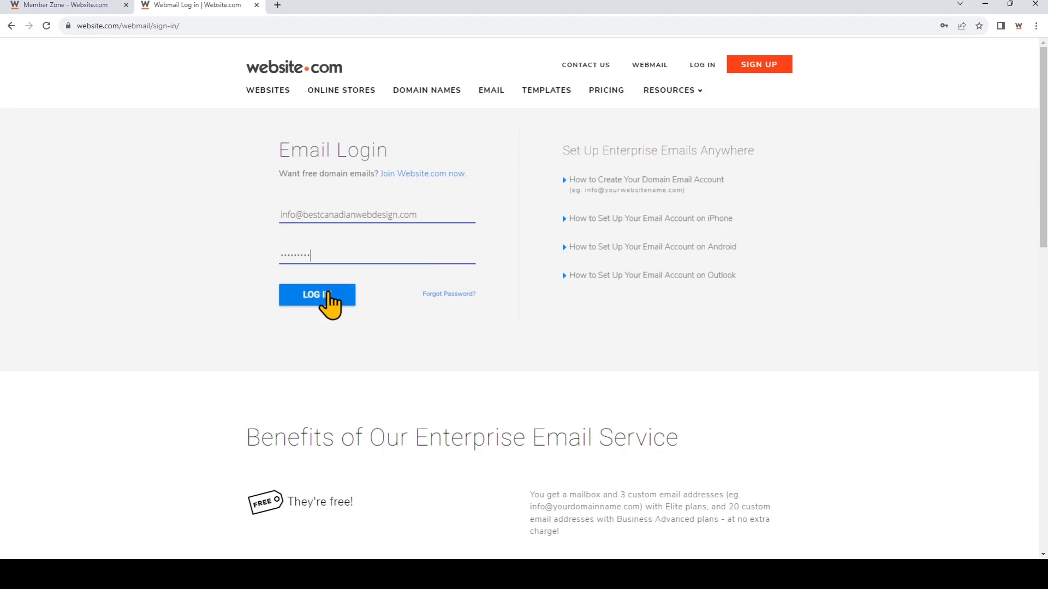
left_click(326, 293)
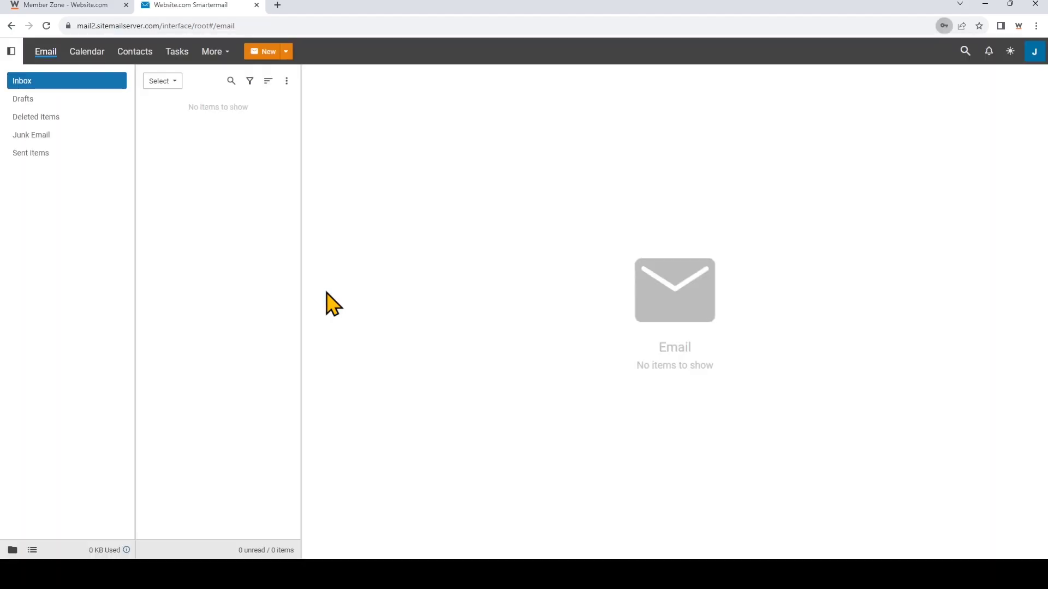